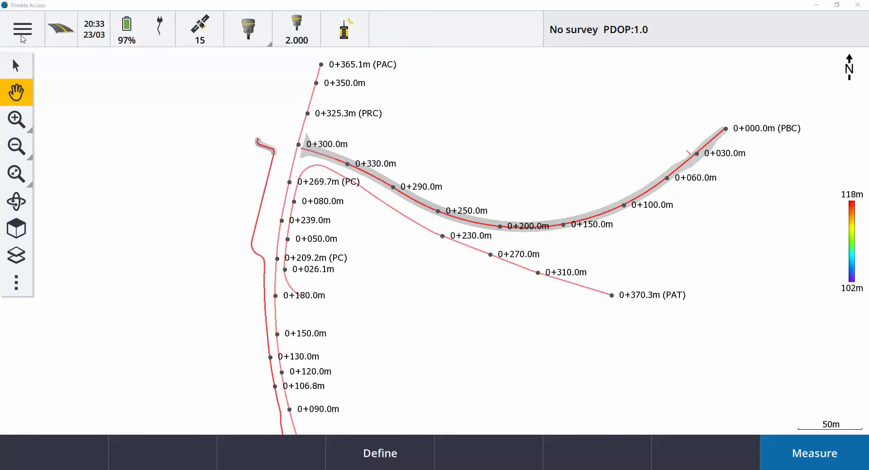
Review Test2022's export settings with Trimble DC v10.7 format, then back out without exporting
{"action": "left_click", "coordinate": [22, 30]}
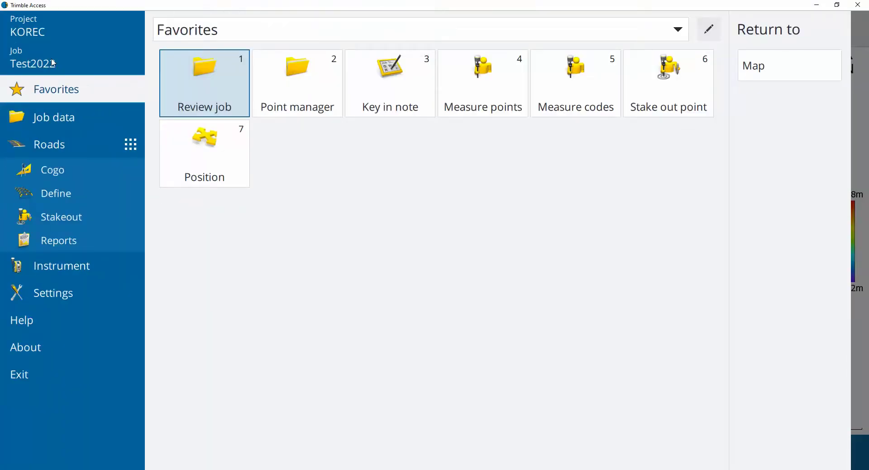
{"action": "left_click", "coordinate": [51, 64]}
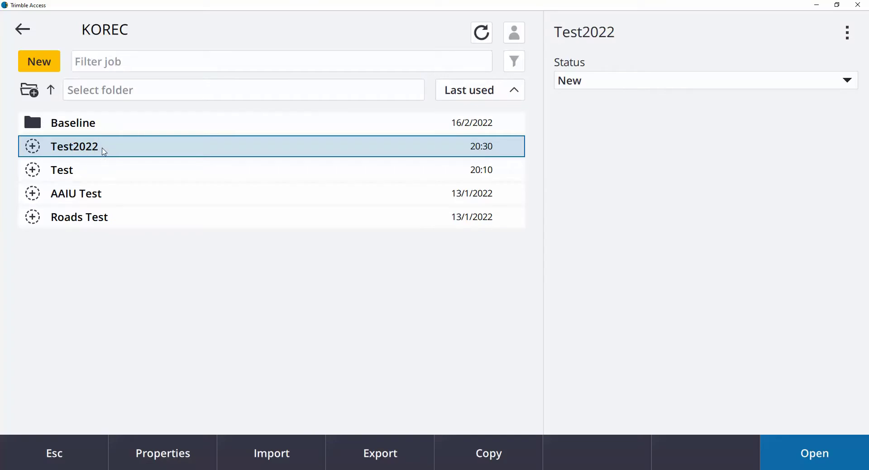
{"action": "left_click", "coordinate": [379, 454]}
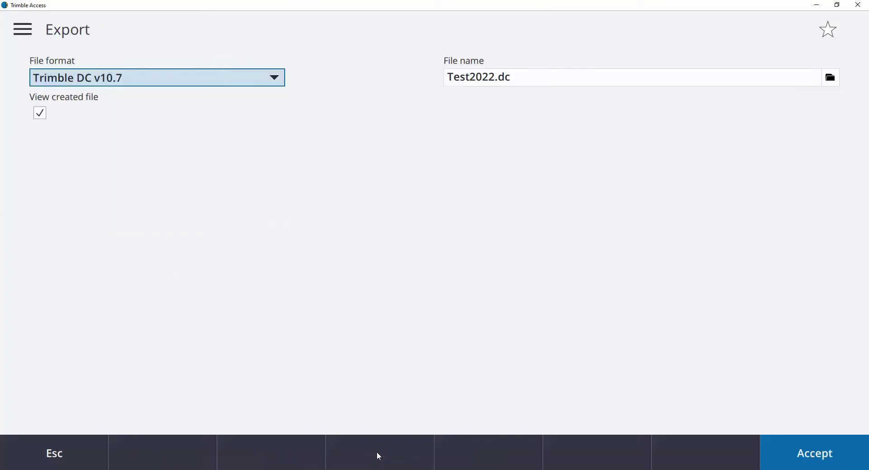
{"action": "left_click", "coordinate": [192, 81]}
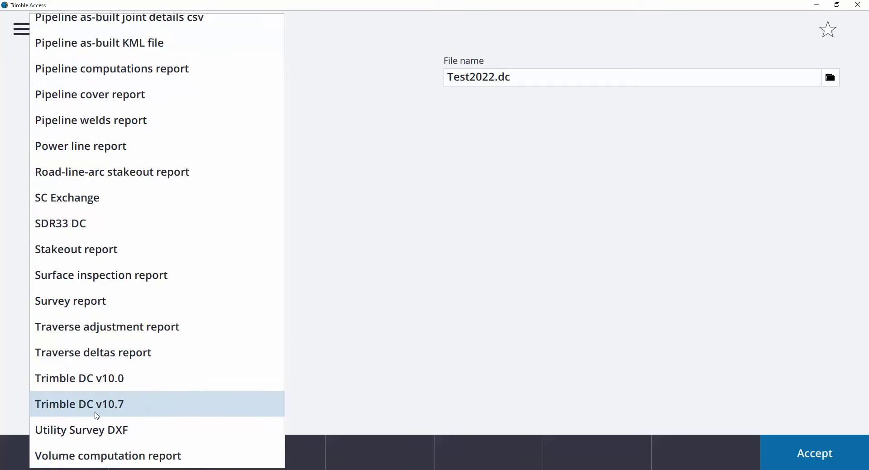
{"action": "left_click", "coordinate": [140, 415]}
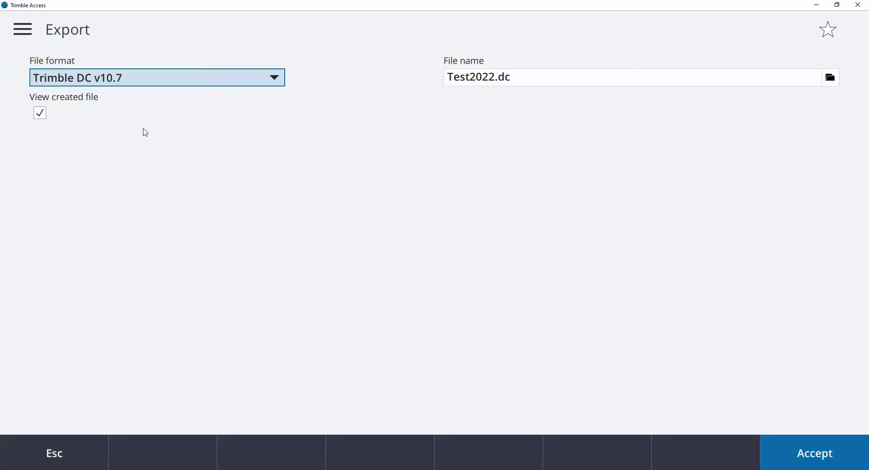
{"action": "left_click", "coordinate": [72, 458]}
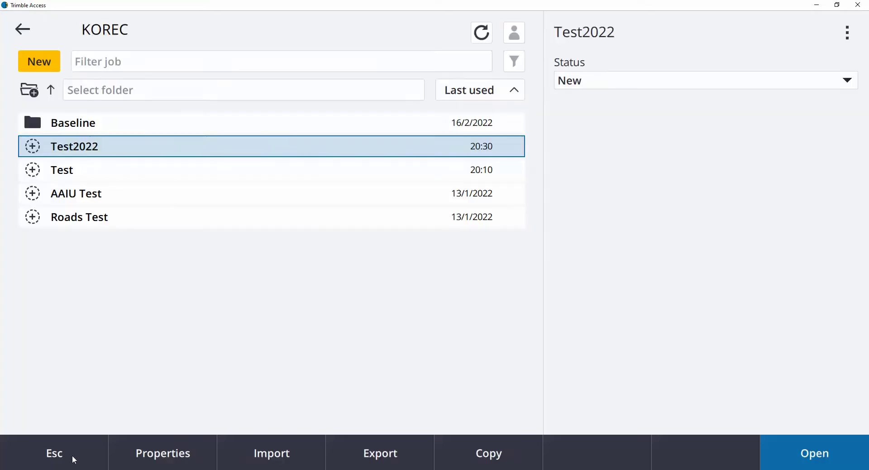
{"action": "left_click", "coordinate": [72, 455]}
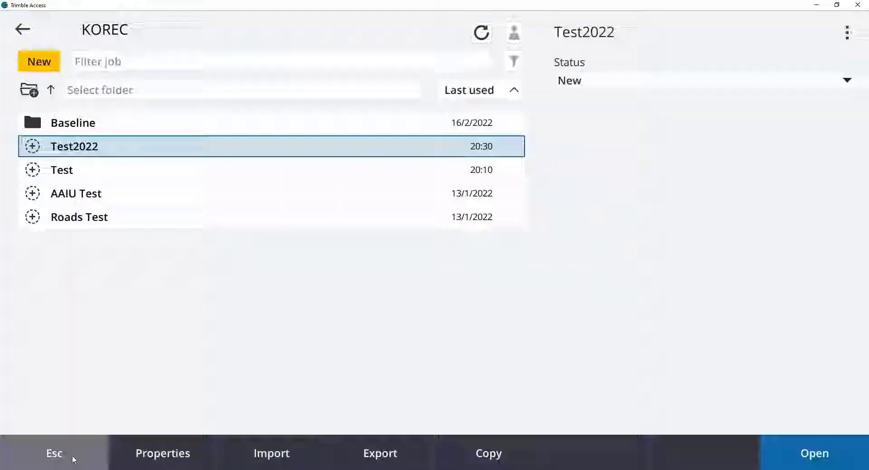
Begin a new KOREC job, leave the template unchanged, and choose the JobXML or DC file option
{"action": "left_click", "coordinate": [28, 30]}
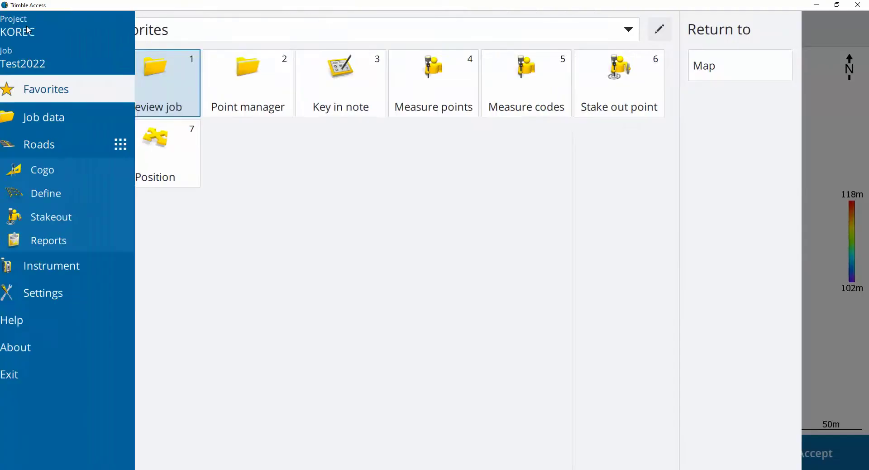
{"action": "left_click", "coordinate": [45, 63]}
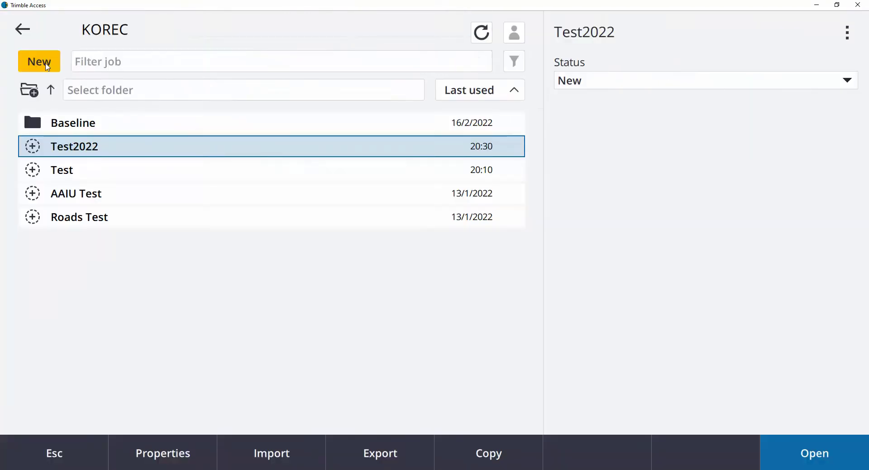
{"action": "left_click", "coordinate": [47, 66]}
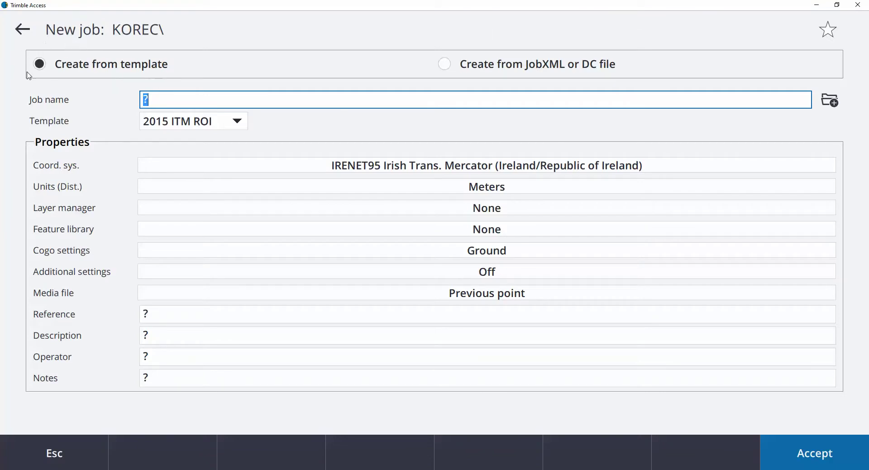
{"action": "left_click", "coordinate": [236, 127]}
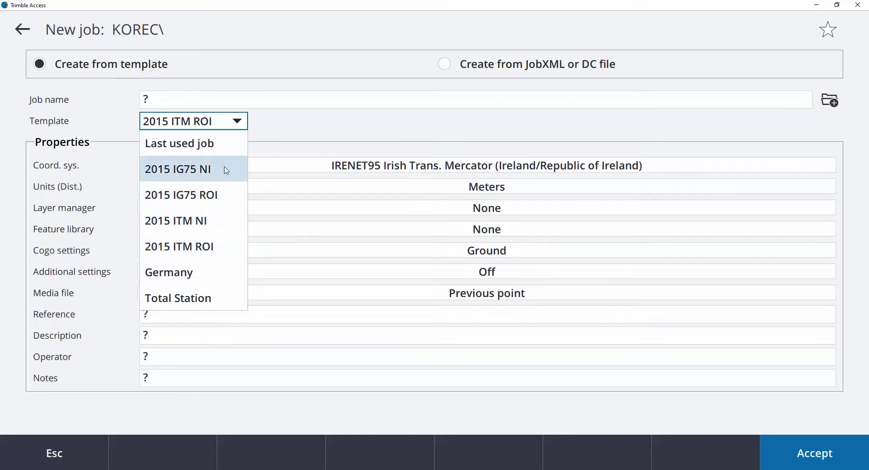
{"action": "left_click", "coordinate": [274, 135]}
{"action": "left_click", "coordinate": [446, 68]}
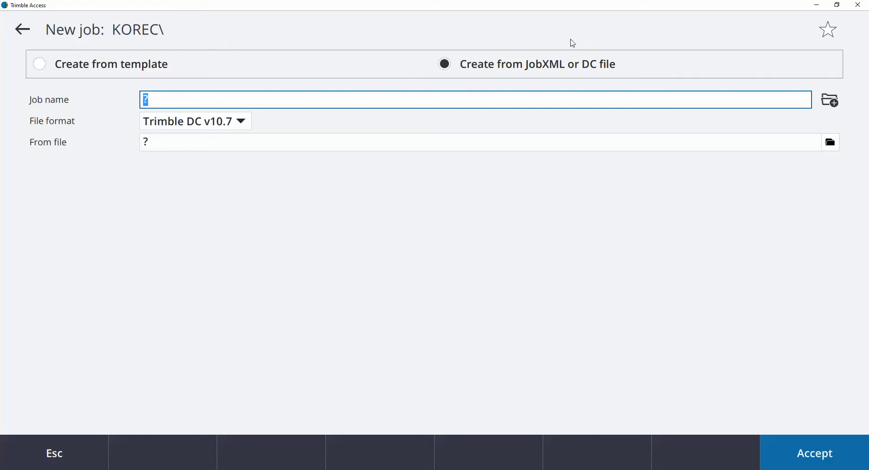
Name the job 'KOREC Site Cal', keep Trimble DC v10.7, and build it from WC_N5 _CAL_22-6-20
{"action": "key", "text": "BackSpace"}
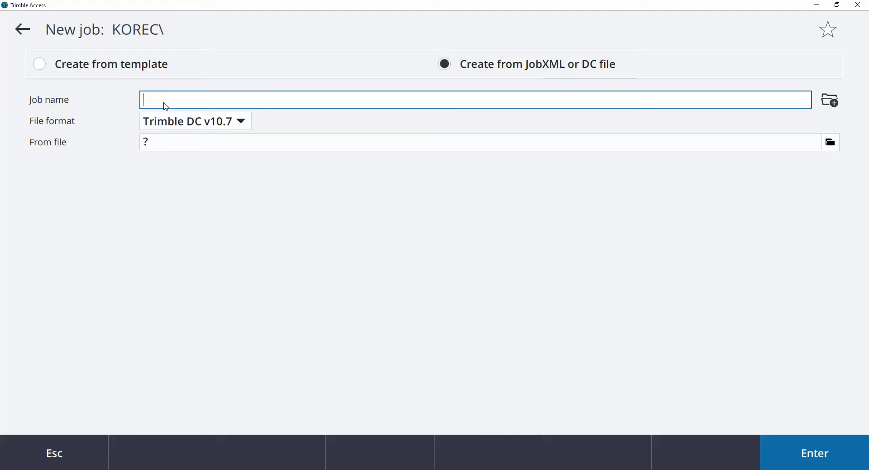
{"action": "type", "text": "KOREC Si"}
{"action": "type", "text": "te Cal"}
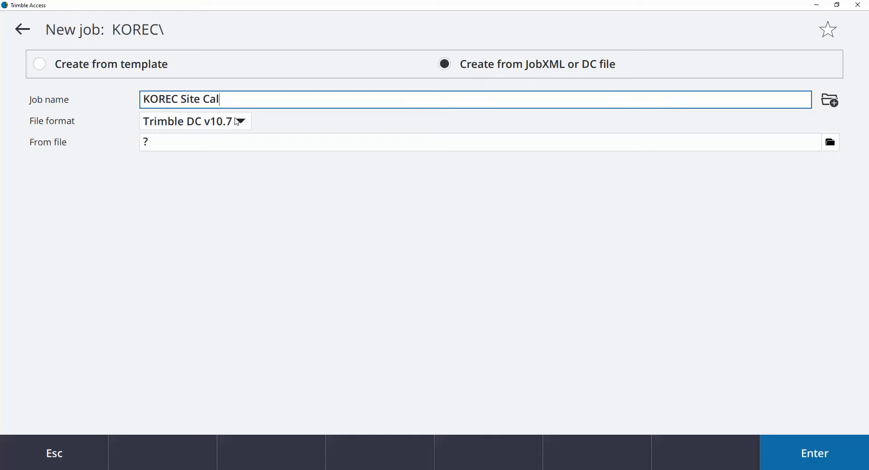
{"action": "left_click", "coordinate": [236, 121]}
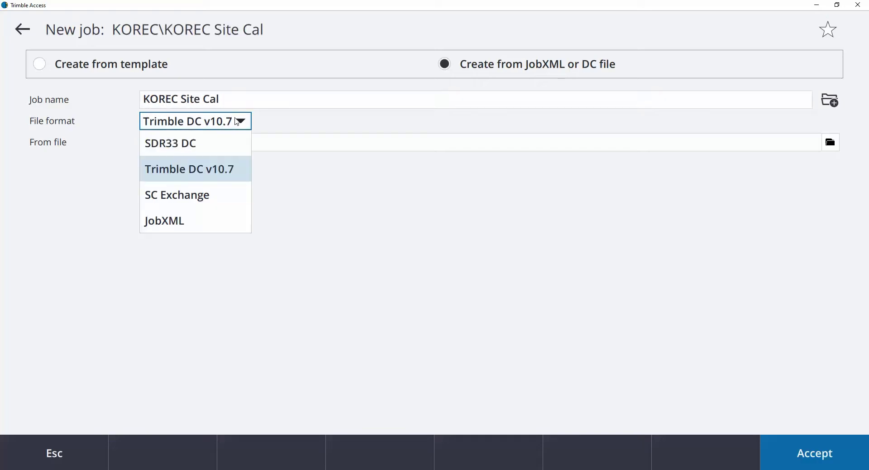
{"action": "left_click", "coordinate": [211, 179]}
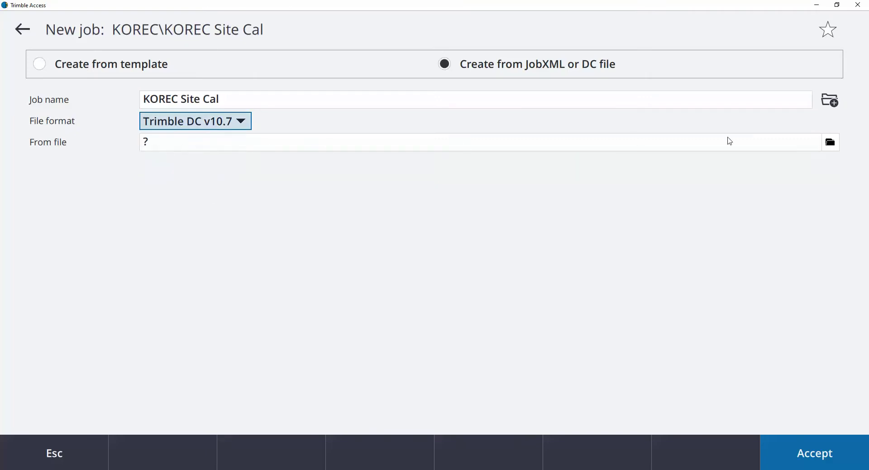
{"action": "left_click", "coordinate": [830, 143]}
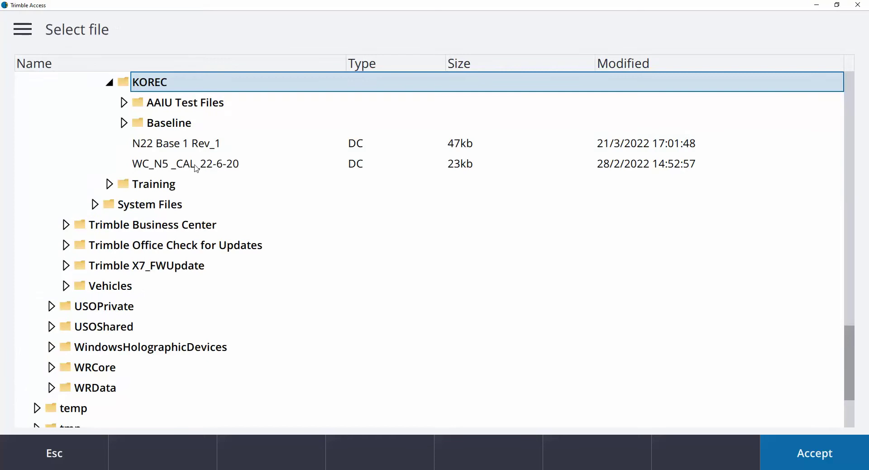
{"action": "double_click", "coordinate": [266, 167]}
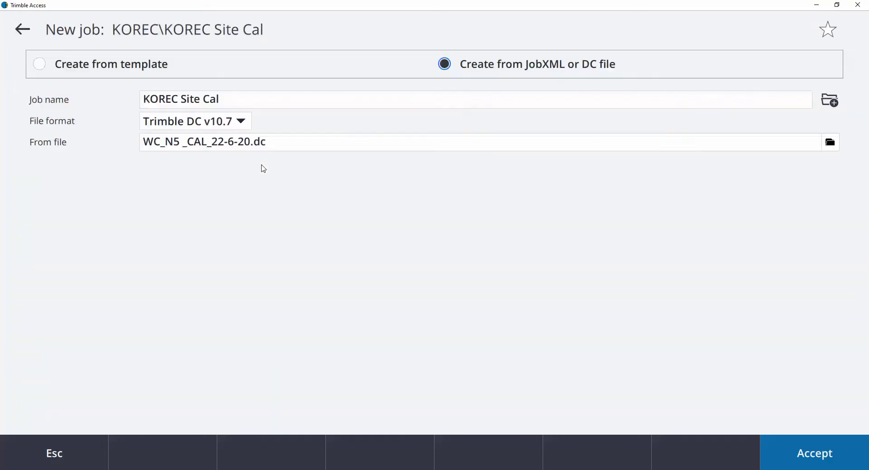
{"action": "left_click", "coordinate": [799, 459]}
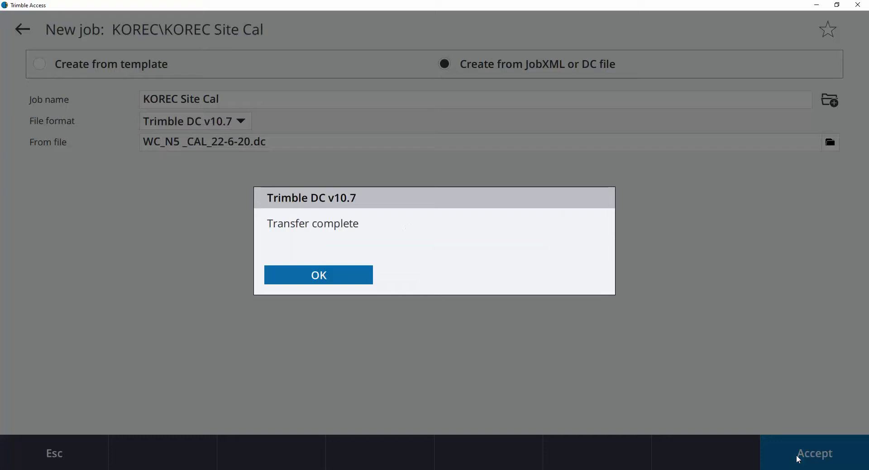
Accept KOREC Site Cal's job properties and confirm it appears in the KOREC job list
{"action": "left_click", "coordinate": [335, 277]}
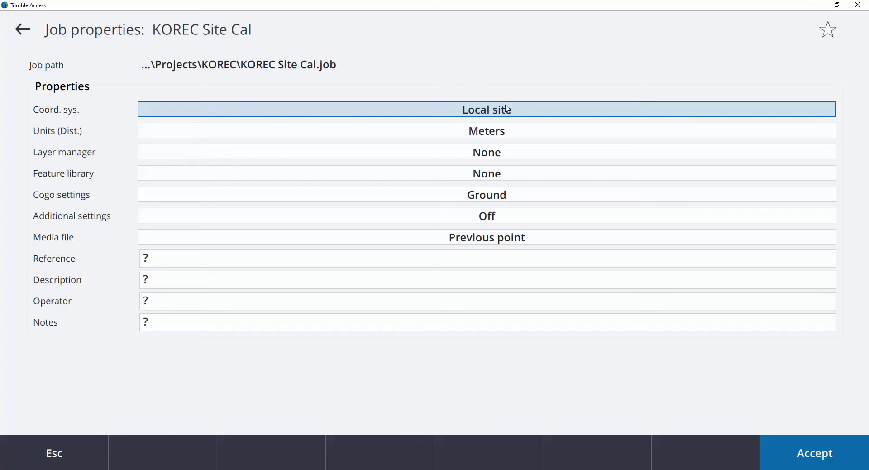
{"action": "left_click", "coordinate": [806, 454]}
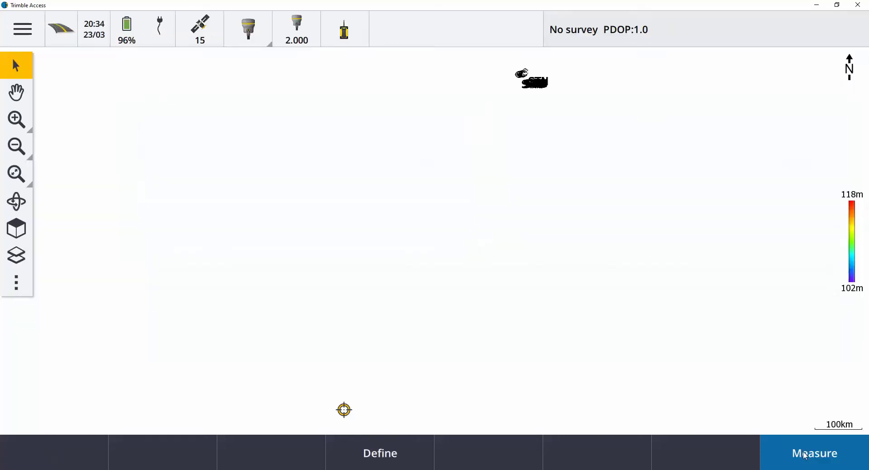
{"action": "left_click", "coordinate": [22, 29]}
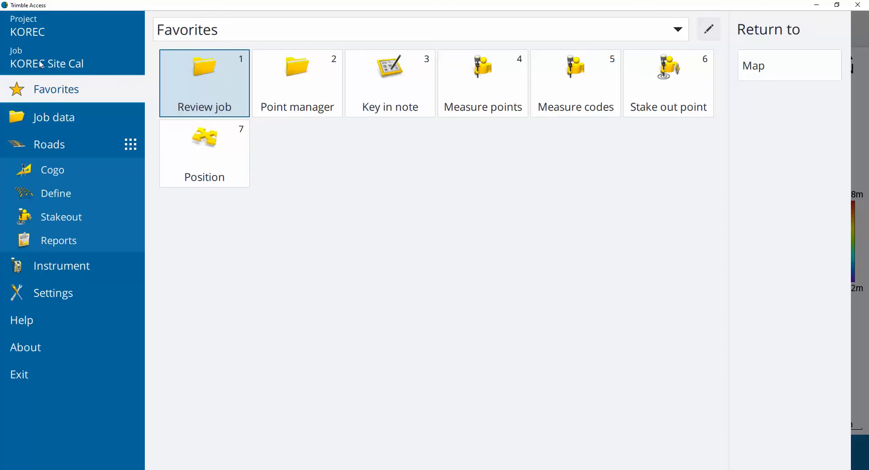
{"action": "left_click", "coordinate": [60, 71]}
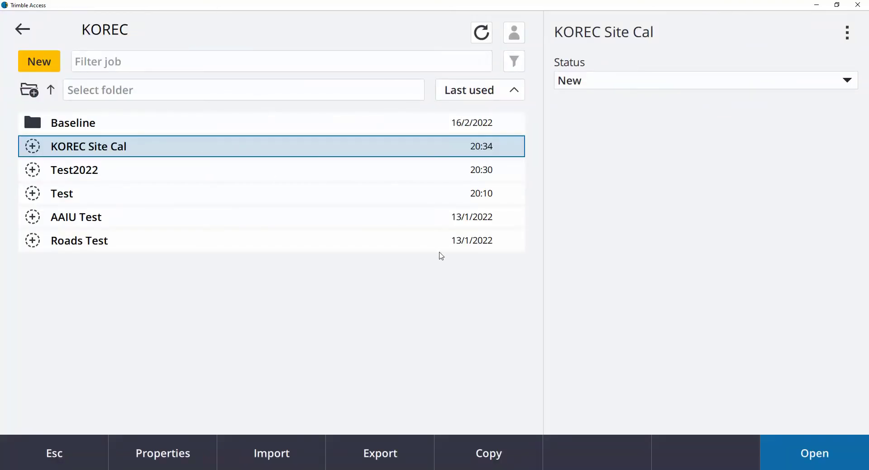
{"action": "left_click", "coordinate": [54, 461]}
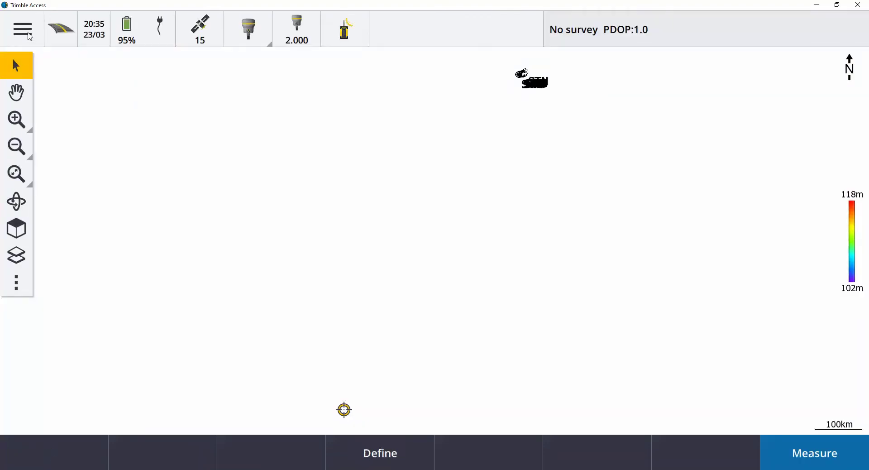
Start a new job template named 'KOREC Site Cal' under Settings > Templates
{"action": "left_click", "coordinate": [29, 34]}
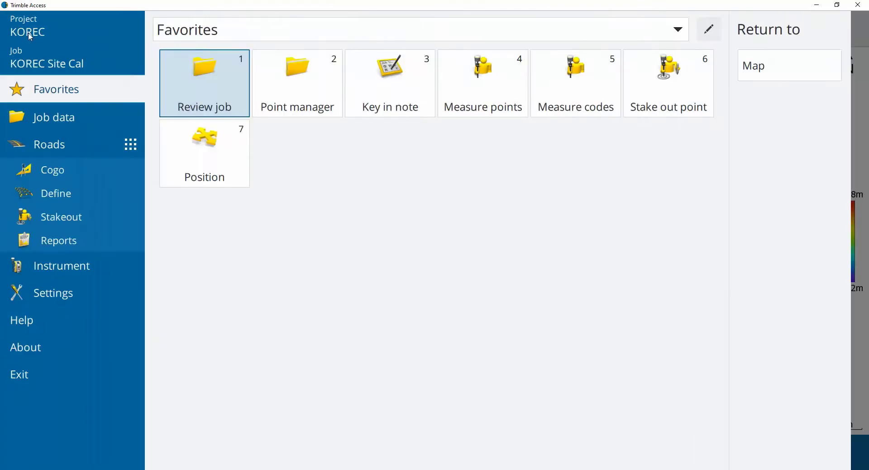
{"action": "left_click", "coordinate": [57, 295]}
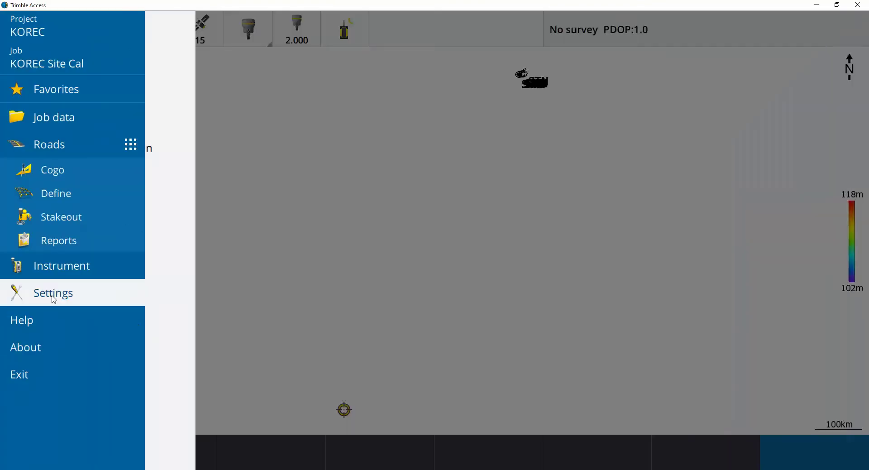
{"action": "left_click", "coordinate": [204, 55]}
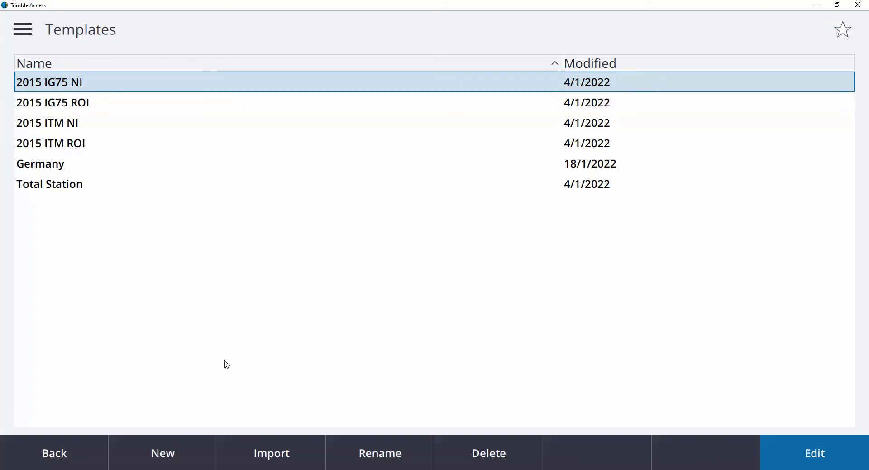
{"action": "left_click", "coordinate": [187, 464]}
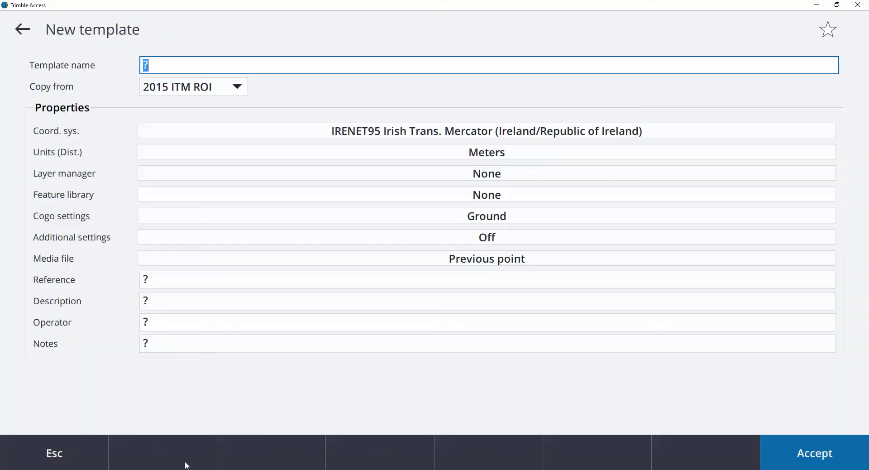
{"action": "left_click", "coordinate": [162, 67]}
{"action": "type", "text": "KOREC S"}
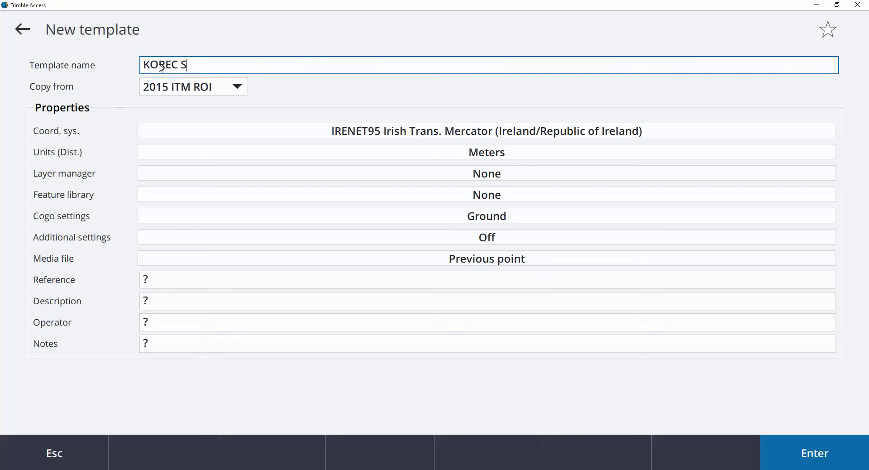
{"action": "type", "text": "ite Cal"}
Copy the template from the last used job with the KOREC 2021 feature library, and save it
{"action": "left_click", "coordinate": [238, 90]}
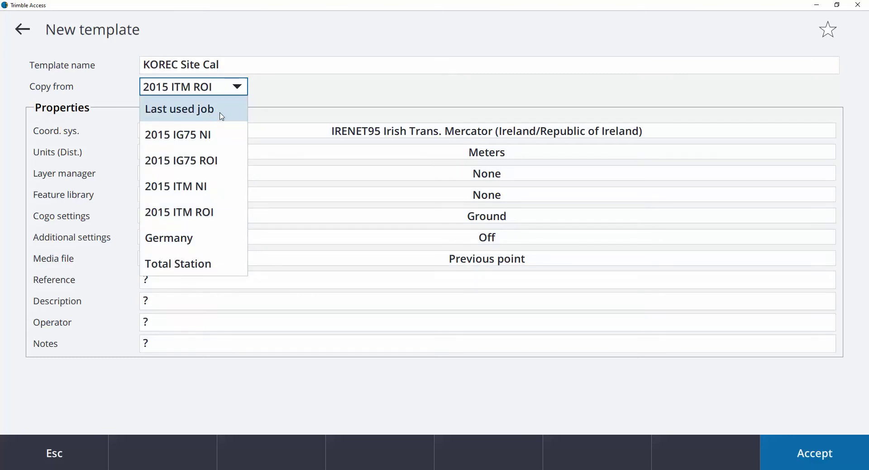
{"action": "left_click", "coordinate": [222, 117]}
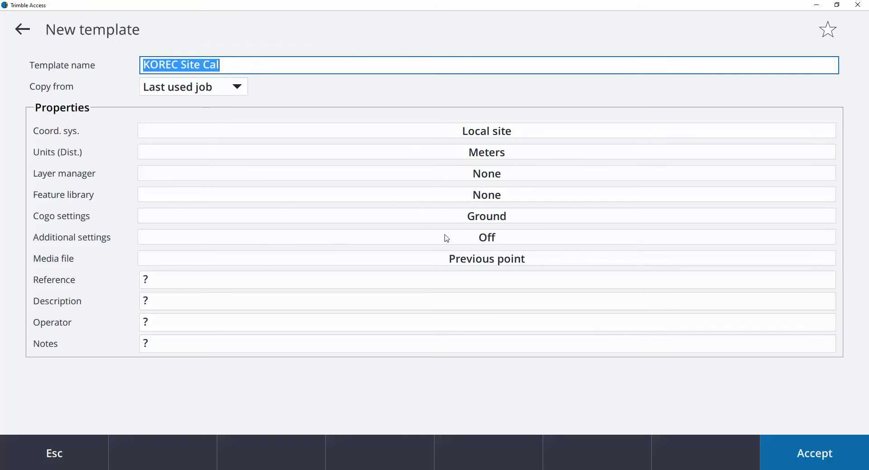
{"action": "left_click", "coordinate": [469, 203]}
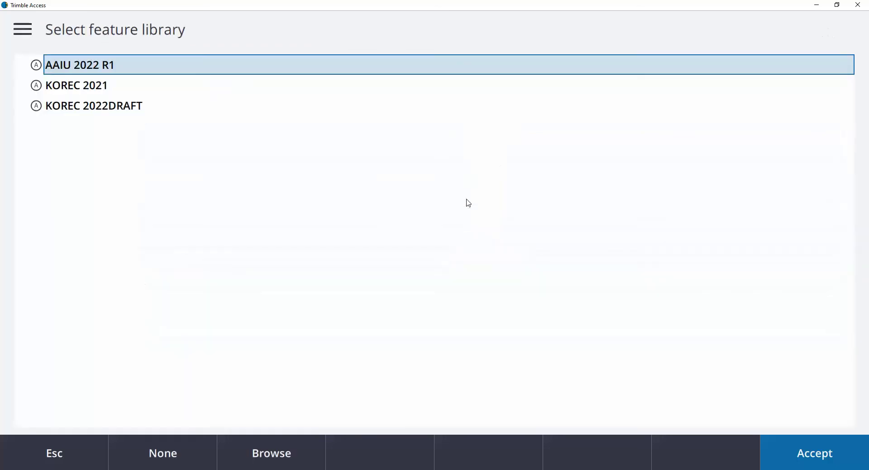
{"action": "left_click", "coordinate": [93, 83]}
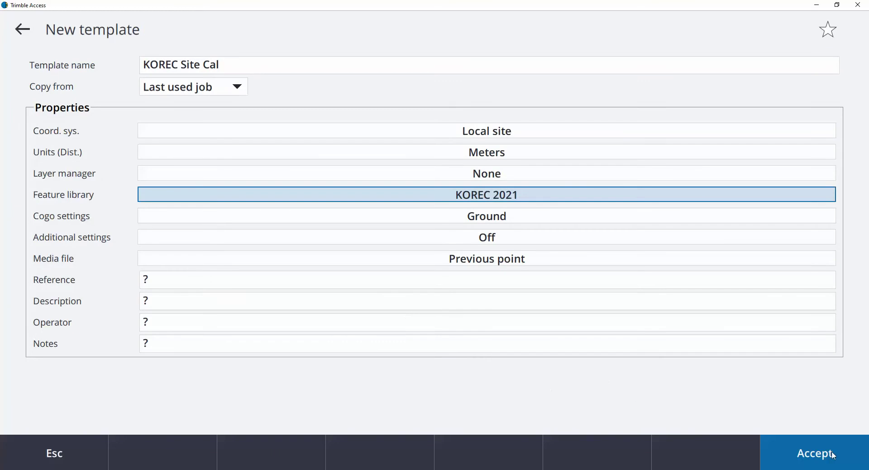
{"action": "left_click", "coordinate": [816, 460]}
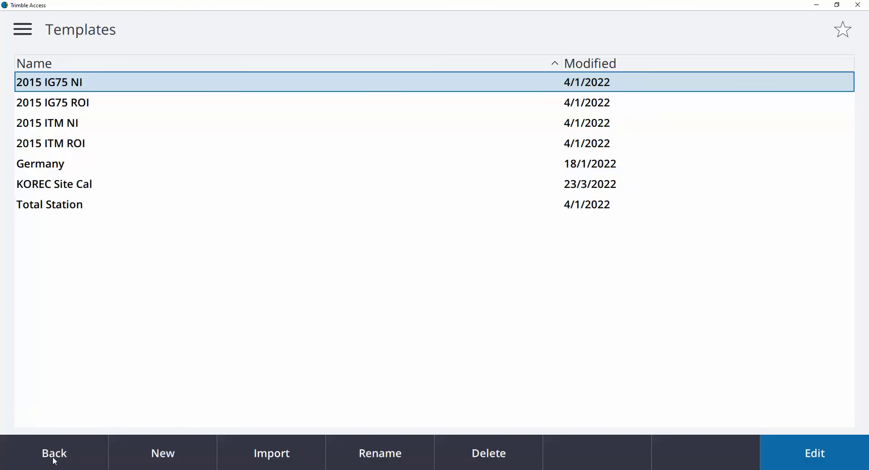
{"action": "left_click", "coordinate": [53, 456]}
Begin a new KOREC job and select KOREC Site Cal as its template
{"action": "left_click", "coordinate": [18, 25]}
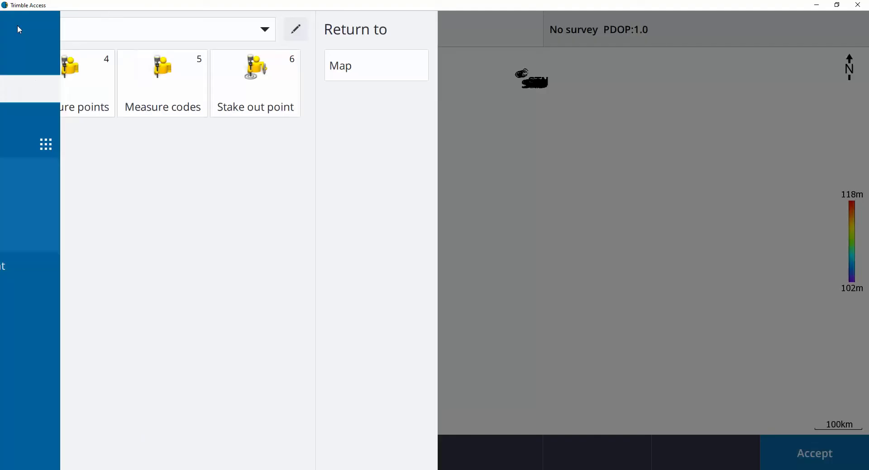
{"action": "left_click", "coordinate": [55, 65]}
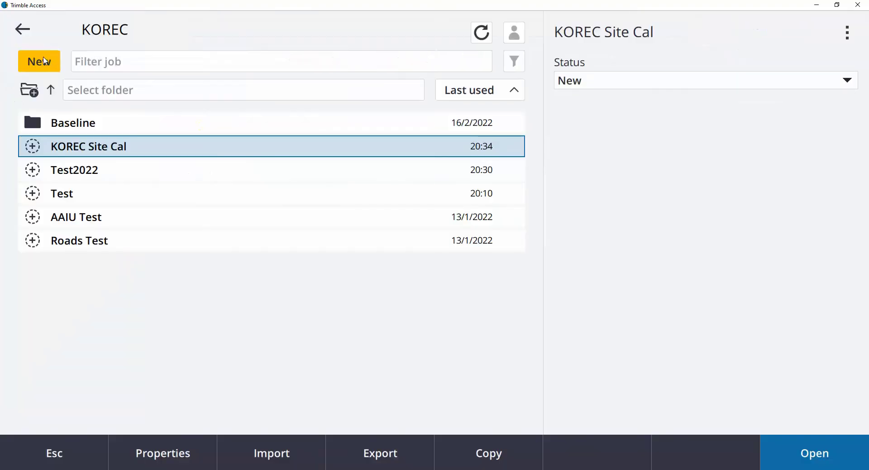
{"action": "left_click", "coordinate": [40, 61]}
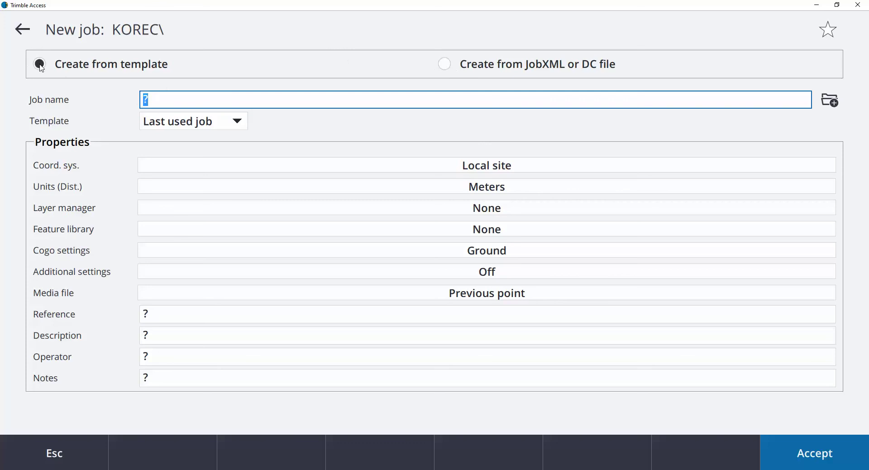
{"action": "left_click", "coordinate": [239, 124]}
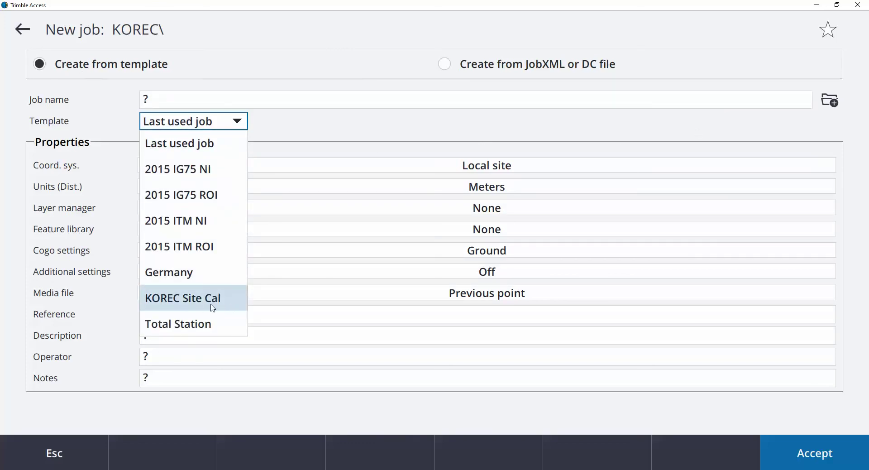
{"action": "left_click", "coordinate": [231, 308]}
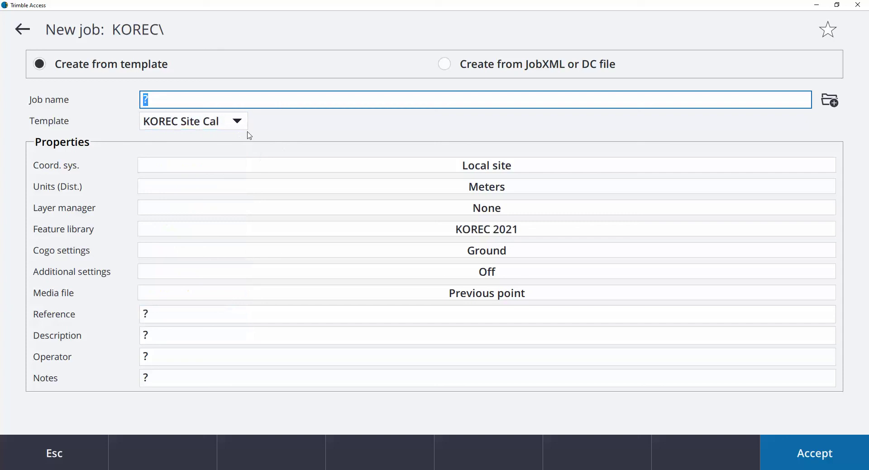